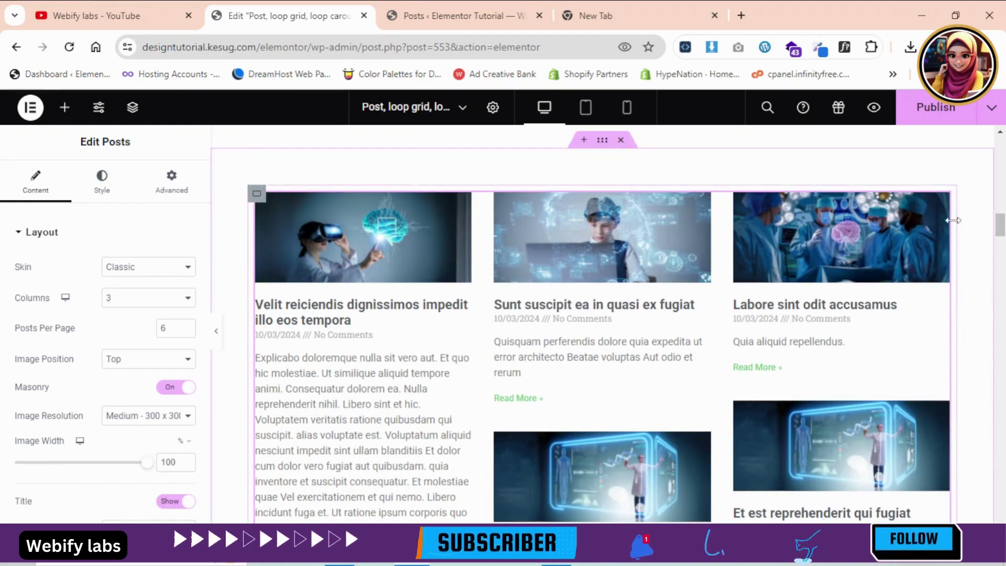
Step: Turn off Masonry for the posts grid and set the image resolution to Full
{"action": "mouse_move", "coordinate": [1000, 233]}
{"action": "left_mouse_down"}
{"action": "mouse_move", "coordinate": [999, 254]}
{"action": "mouse_move", "coordinate": [989, 234]}
{"action": "left_mouse_up"}
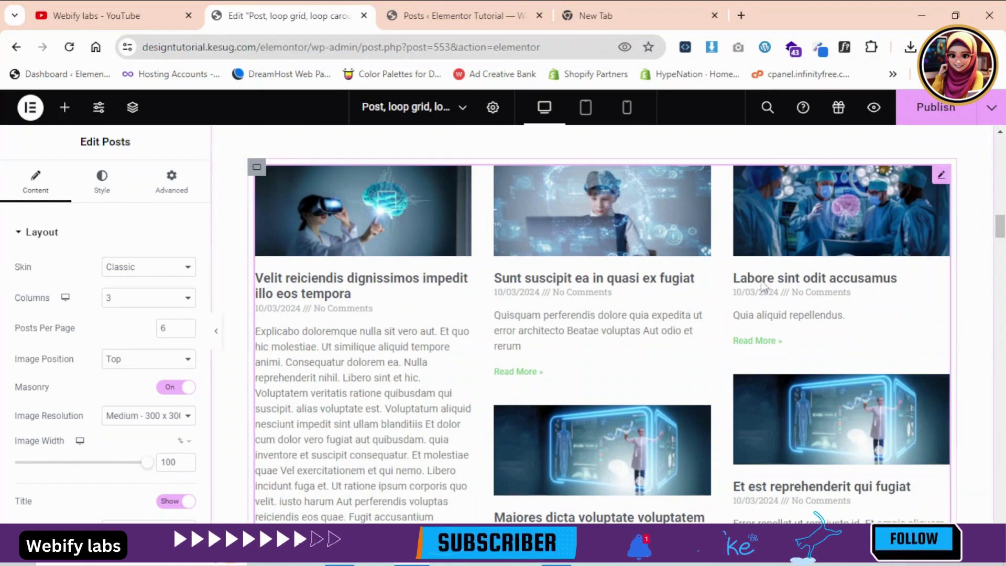
{"action": "left_click", "coordinate": [166, 387]}
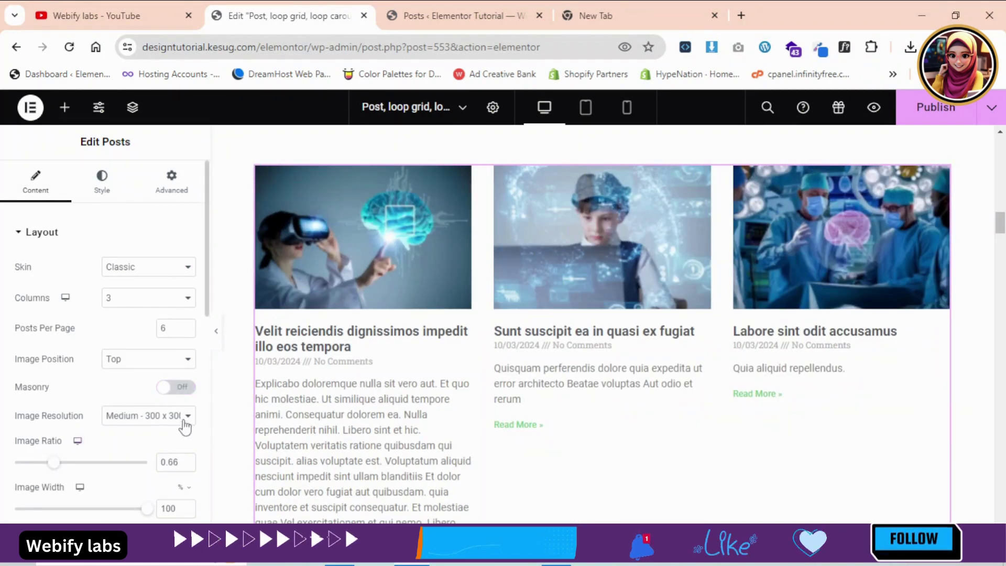
{"action": "left_click", "coordinate": [156, 415]}
{"action": "left_click", "coordinate": [155, 415]}
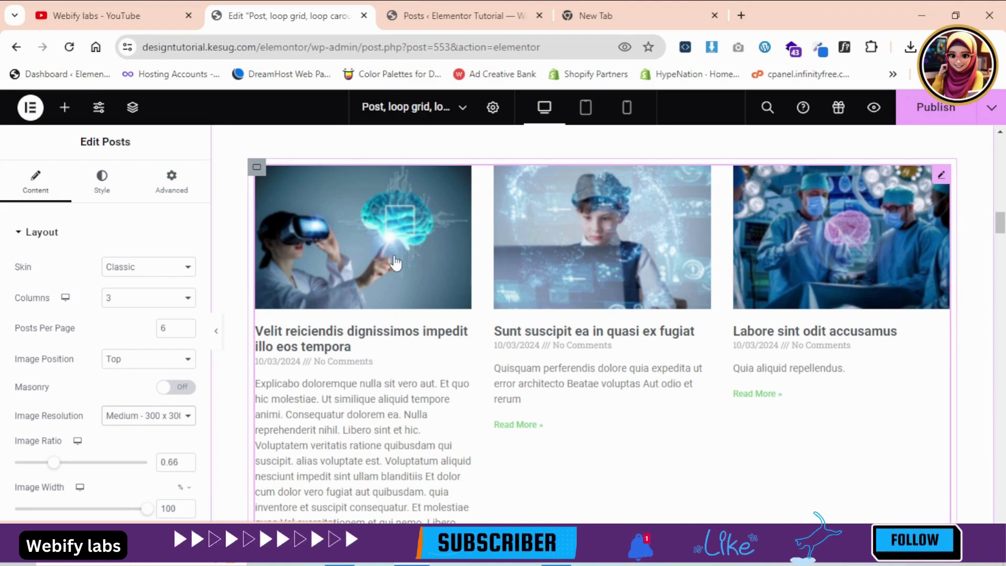
{"action": "left_click", "coordinate": [141, 417]}
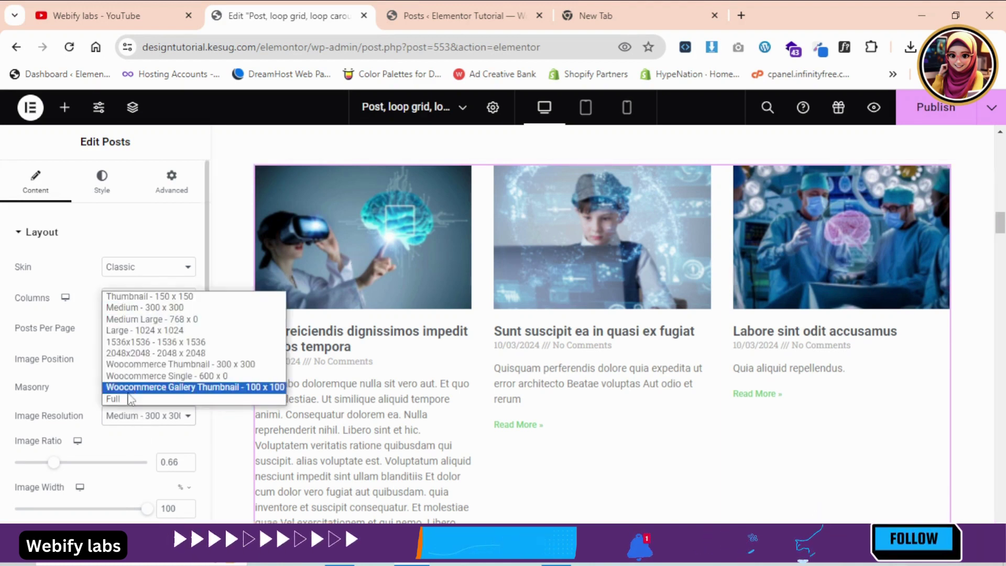
{"action": "left_click", "coordinate": [130, 400]}
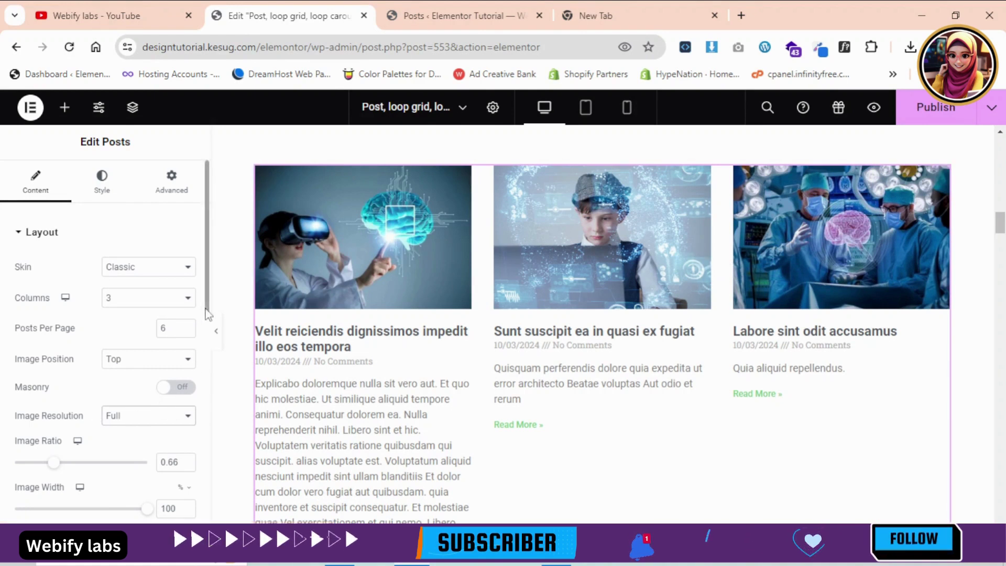
Step: Try an image ratio of 0.61 for the posts and set it back to 0.66, keeping the image width at 100
{"action": "scroll", "coordinate": [203, 314], "scroll_direction": "down", "scroll_amount": 3}
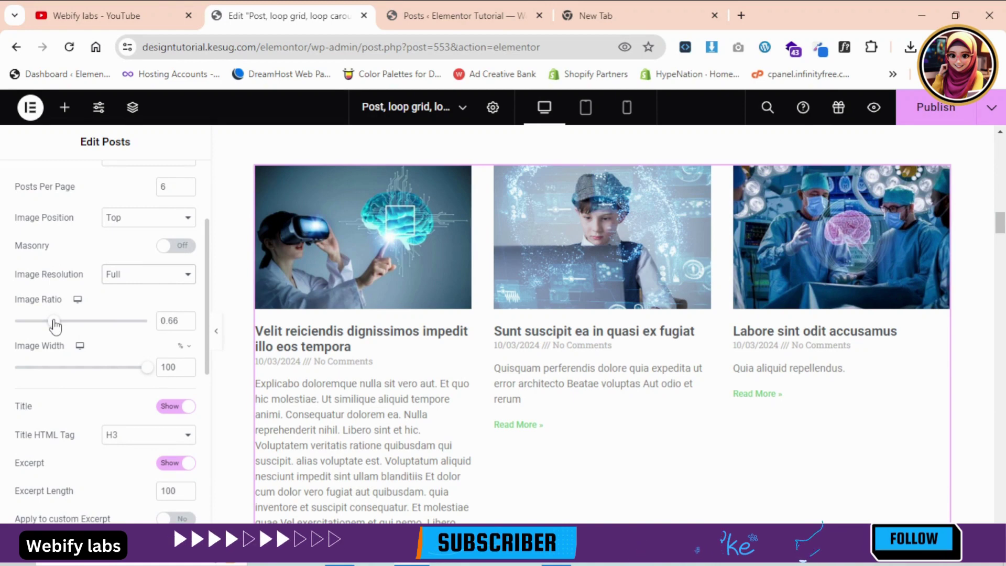
{"action": "mouse_move", "coordinate": [54, 325]}
{"action": "left_mouse_down"}
{"action": "mouse_move", "coordinate": [45, 328]}
{"action": "mouse_move", "coordinate": [77, 332]}
{"action": "mouse_move", "coordinate": [51, 335]}
{"action": "left_mouse_up"}
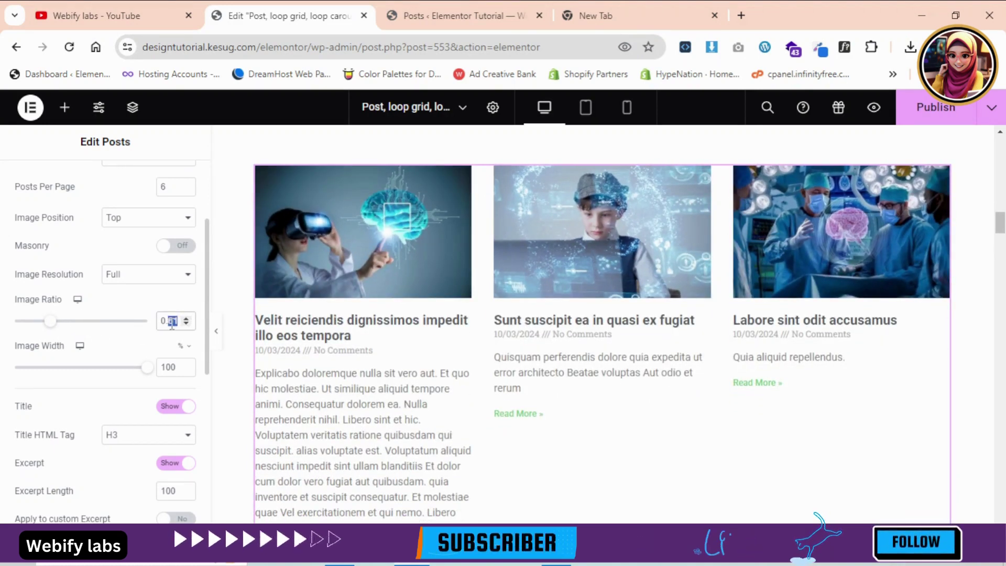
{"action": "type", "text": "66"}
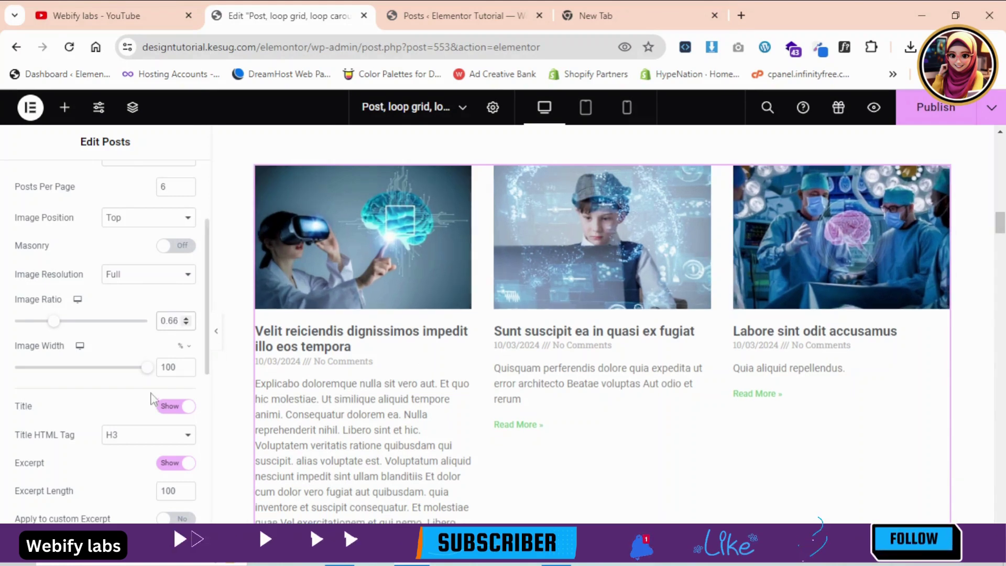
{"action": "mouse_move", "coordinate": [147, 368]}
{"action": "left_mouse_down"}
{"action": "mouse_move", "coordinate": [100, 373]}
{"action": "mouse_move", "coordinate": [139, 359]}
{"action": "mouse_move", "coordinate": [106, 370]}
{"action": "mouse_move", "coordinate": [78, 351]}
{"action": "mouse_move", "coordinate": [143, 359]}
{"action": "mouse_move", "coordinate": [148, 373]}
{"action": "left_mouse_up"}
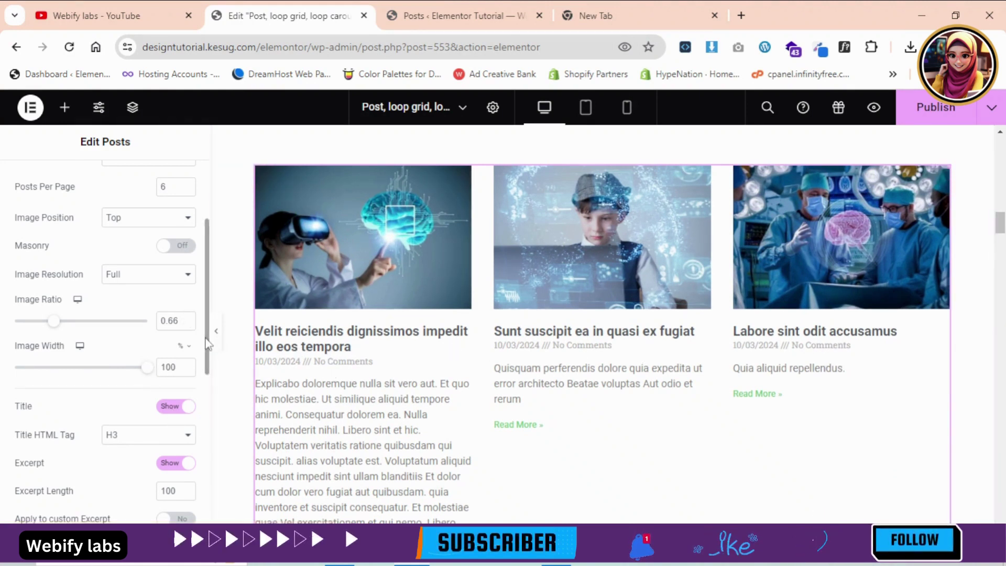
Step: Examine the available HTML tags for the post titles and the remaining layout settings of the Posts widget
{"action": "scroll", "coordinate": [207, 399], "scroll_direction": "down", "scroll_amount": 3}
{"action": "scroll", "coordinate": [174, 330], "scroll_direction": "down", "scroll_amount": 1}
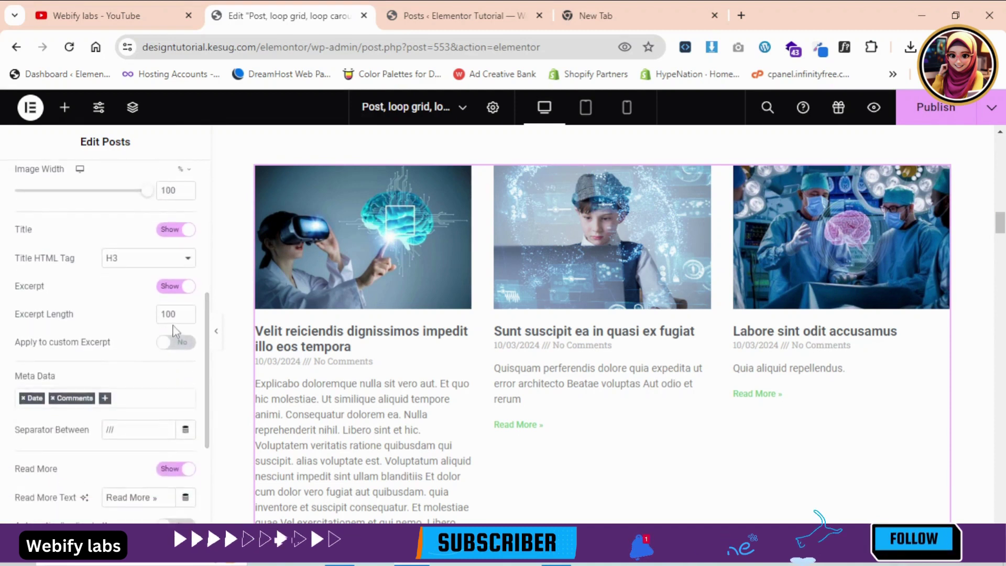
{"action": "left_click", "coordinate": [149, 259]}
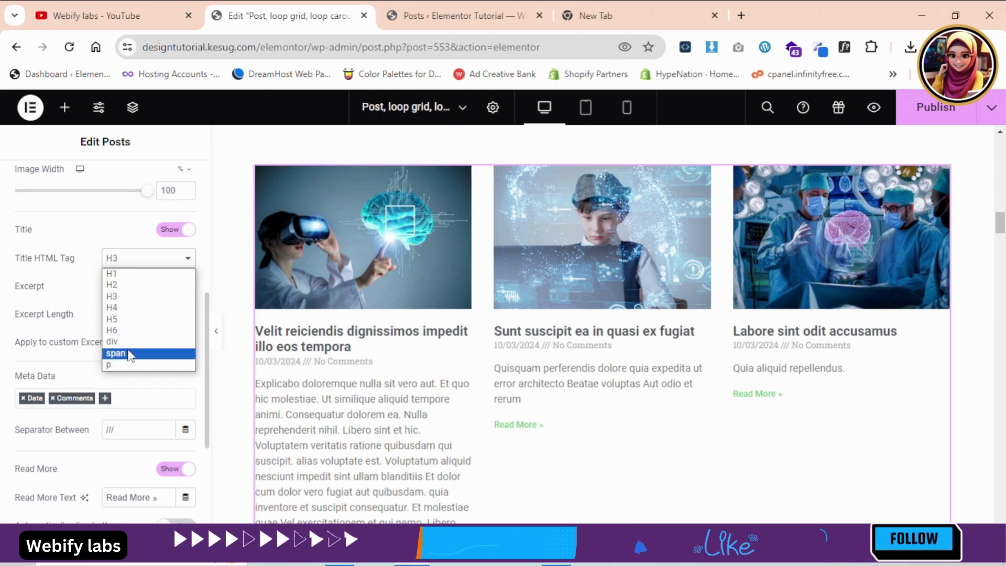
{"action": "left_click", "coordinate": [94, 241]}
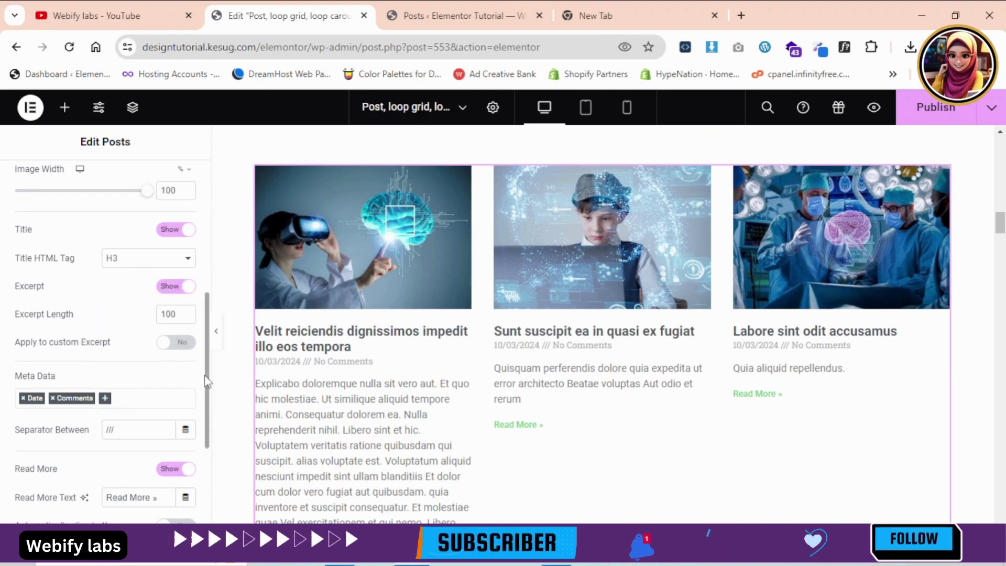
{"action": "scroll", "coordinate": [204, 377], "scroll_direction": "down", "scroll_amount": 4}
{"action": "scroll", "coordinate": [206, 310], "scroll_direction": "up", "scroll_amount": 7}
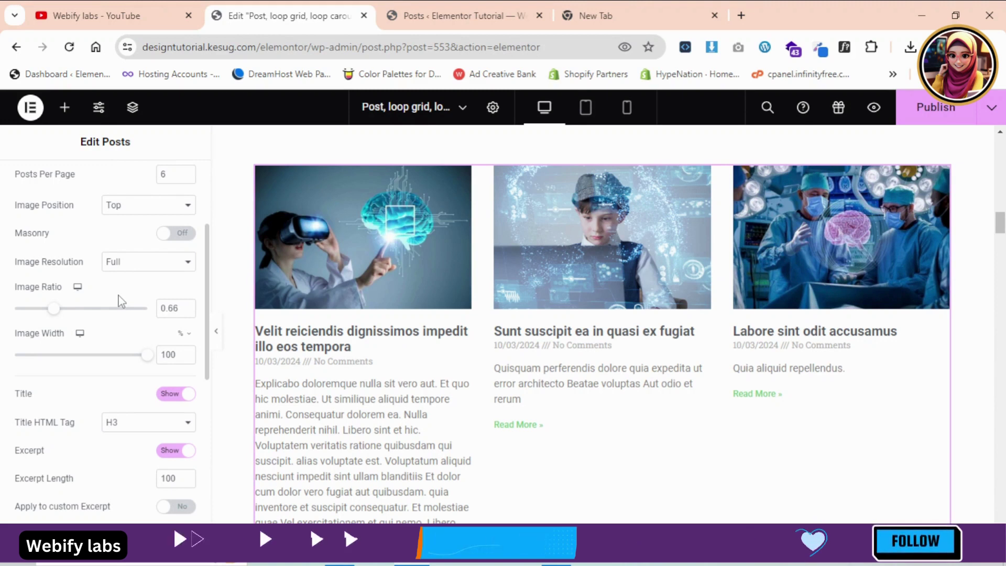
{"action": "left_click", "coordinate": [169, 425]}
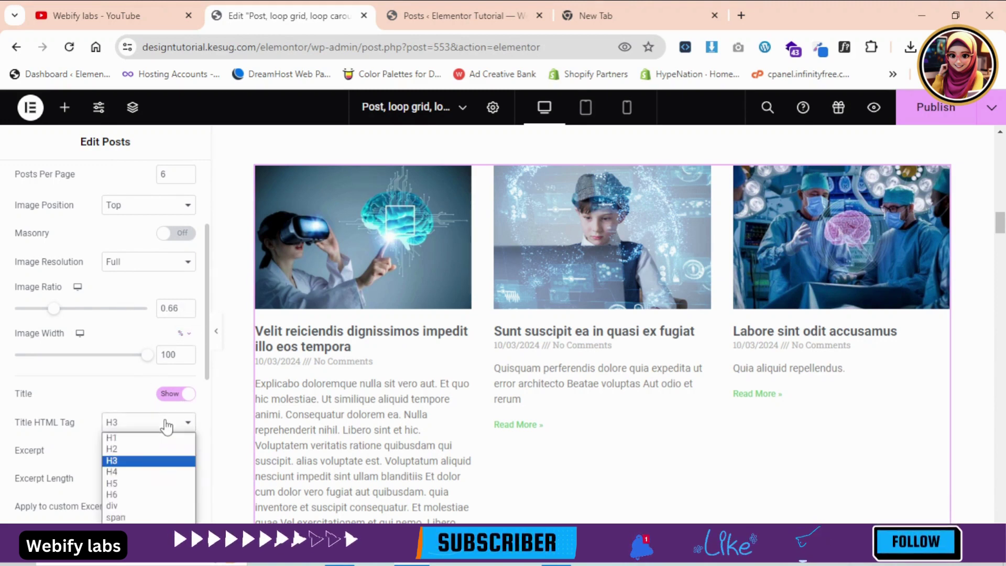
{"action": "left_click", "coordinate": [72, 390]}
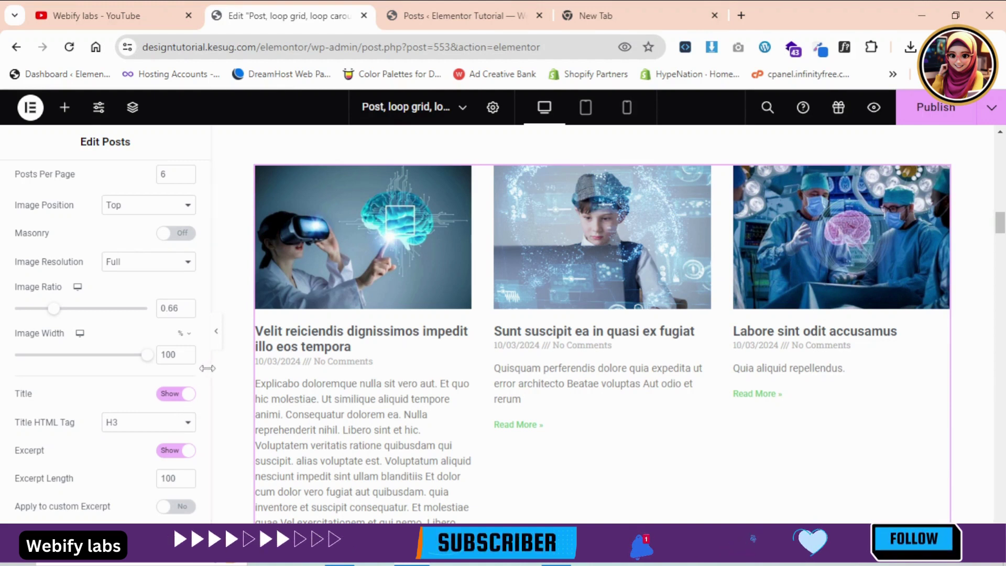
Step: Hide the post excerpts and show them again
{"action": "scroll", "coordinate": [208, 374], "scroll_direction": "down", "scroll_amount": 2}
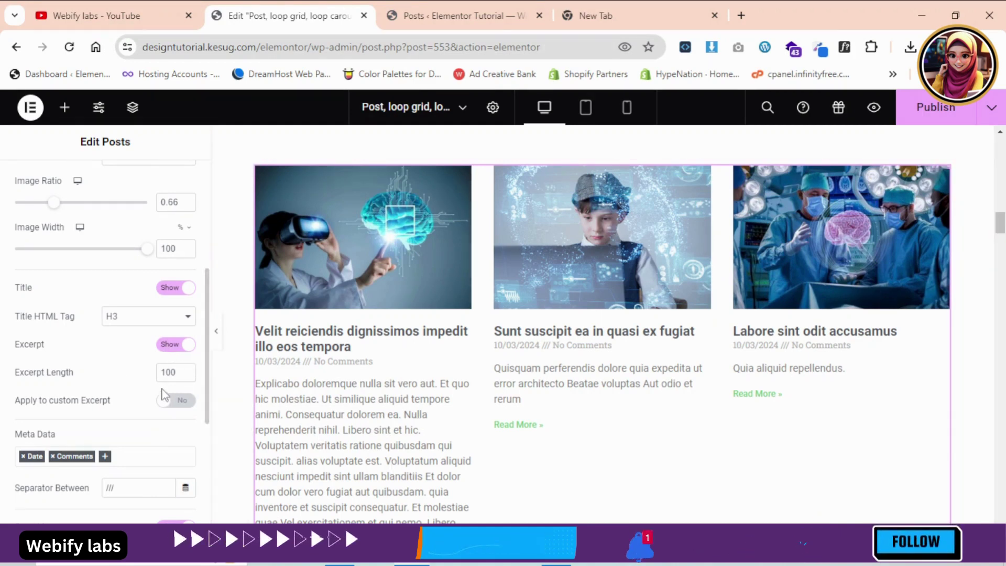
{"action": "left_click", "coordinate": [176, 345]}
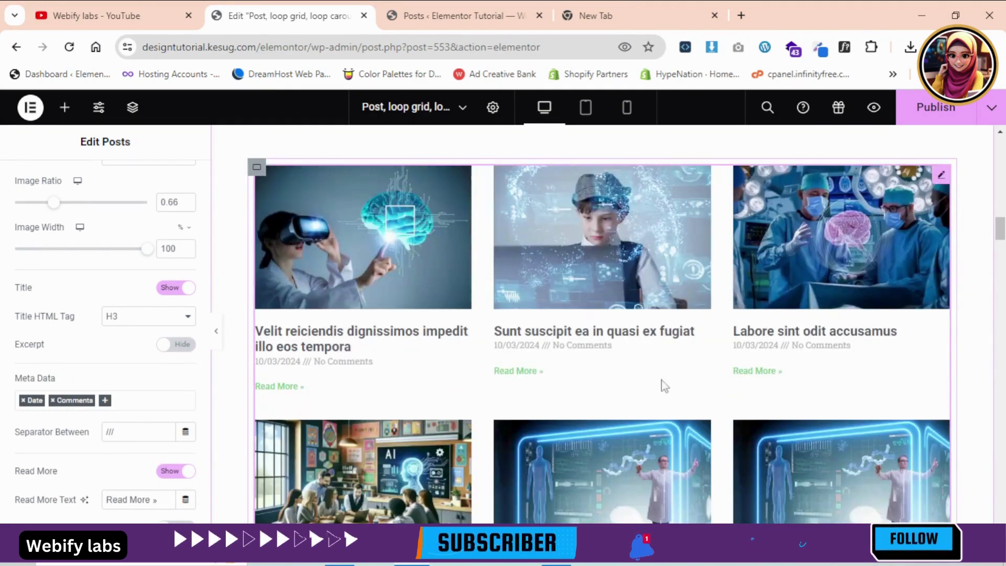
{"action": "left_click", "coordinate": [174, 345]}
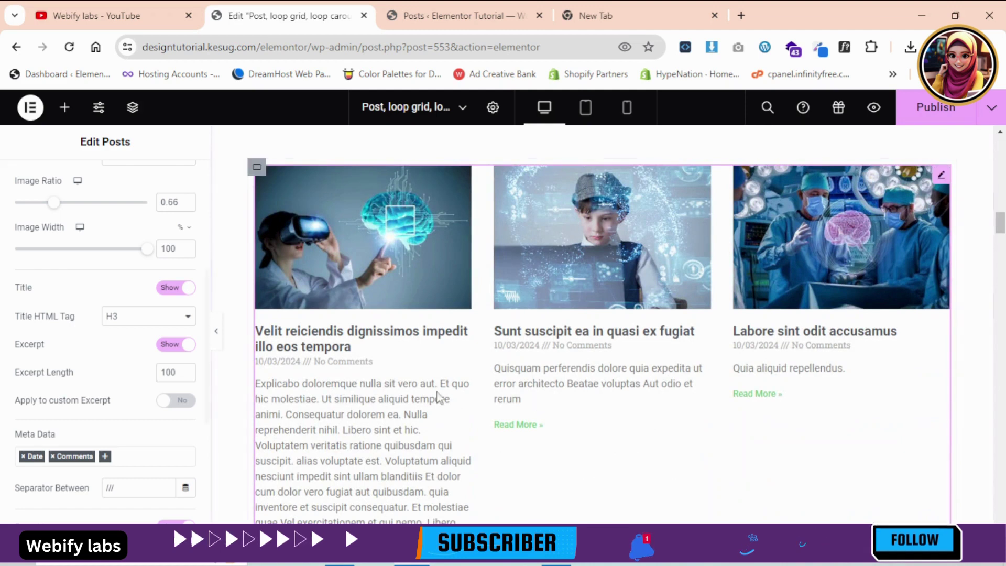
Step: Set the excerpt length to 20 and apply it to custom excerpts
{"action": "left_click_drag", "start_coordinate": [179, 372], "coordinate": [157, 377]}
{"action": "type", "text": "20"}
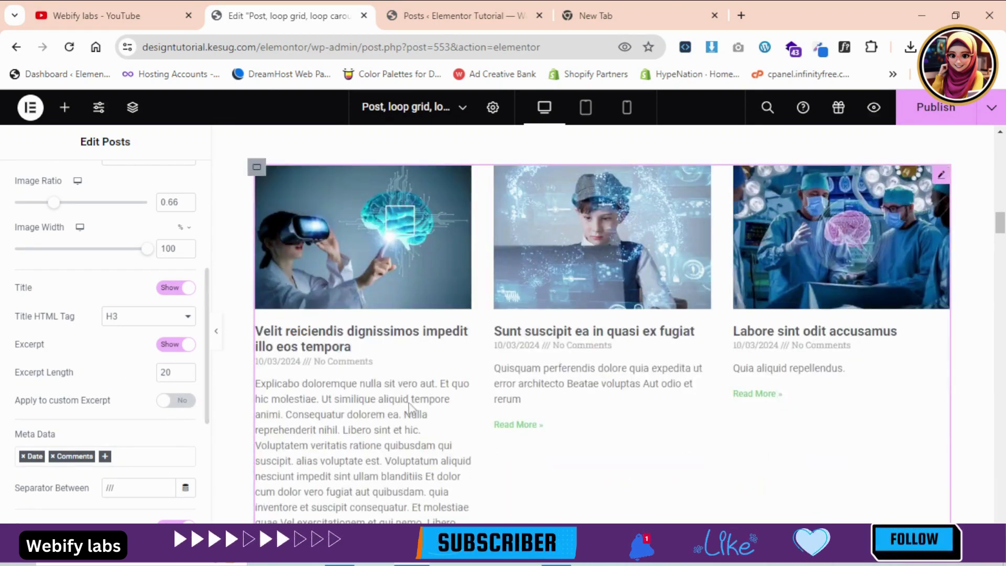
{"action": "scroll", "coordinate": [667, 292], "scroll_direction": "down", "scroll_amount": 2}
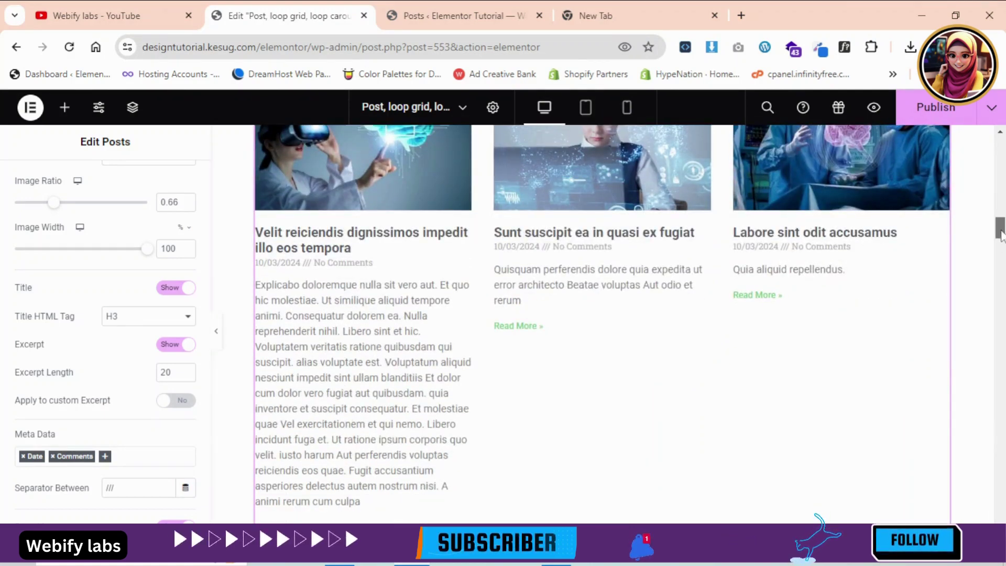
{"action": "scroll", "coordinate": [486, 287], "scroll_direction": "up", "scroll_amount": 1}
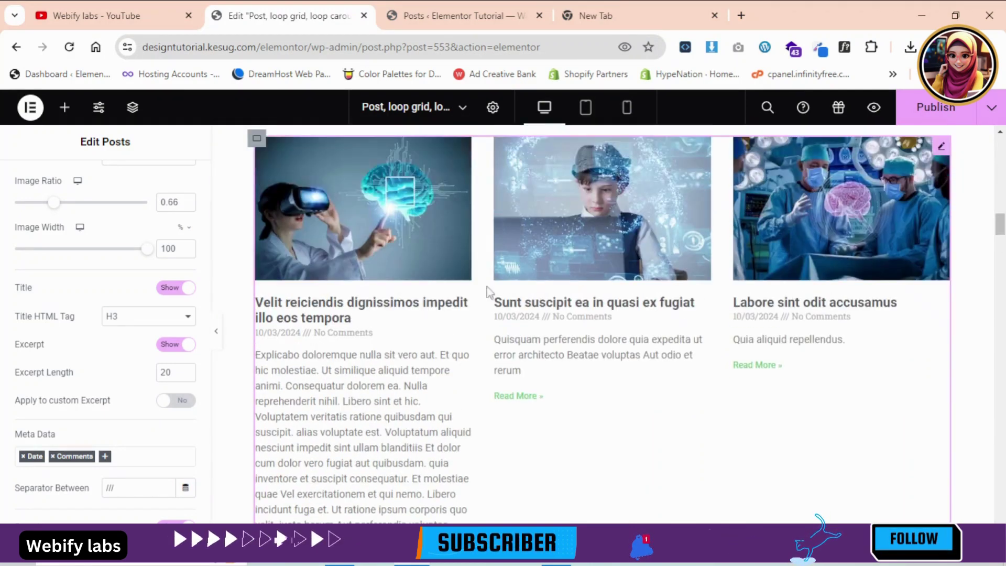
{"action": "left_click", "coordinate": [178, 402]}
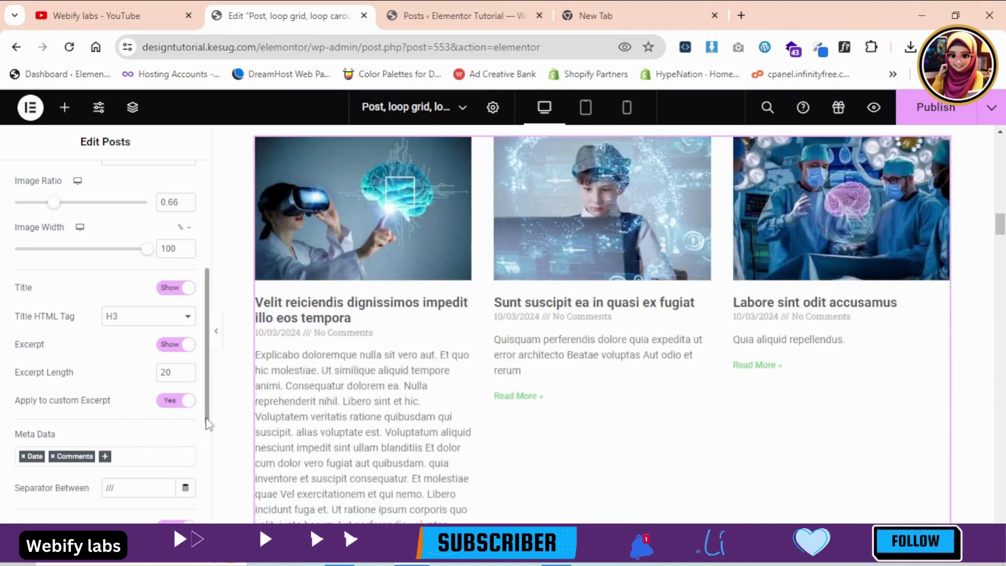
Step: Hide the excerpts of all posts in the grid
{"action": "scroll", "coordinate": [209, 437], "scroll_direction": "down", "scroll_amount": 1}
{"action": "scroll", "coordinate": [209, 437], "scroll_direction": "down", "scroll_amount": 1}
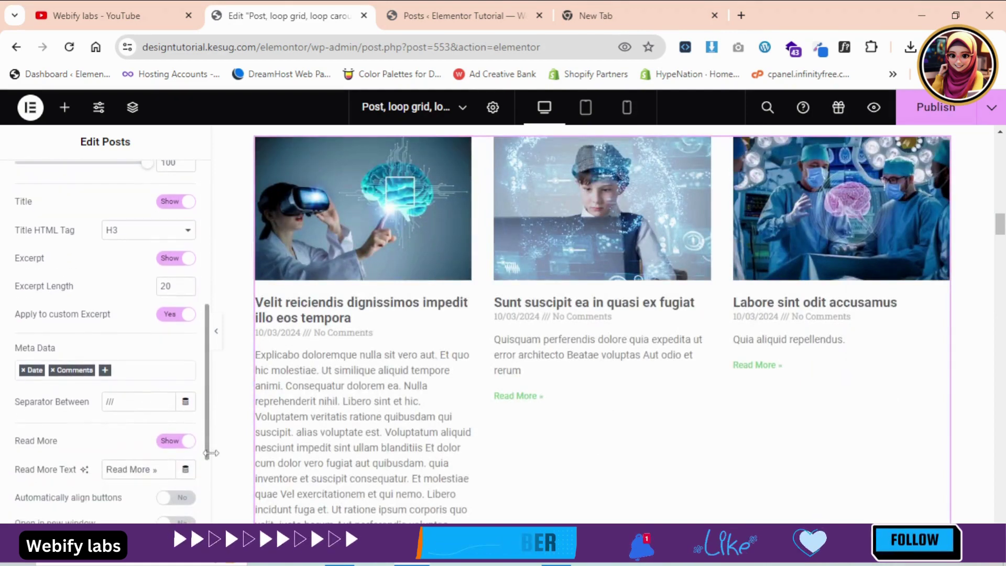
{"action": "left_click", "coordinate": [176, 258]}
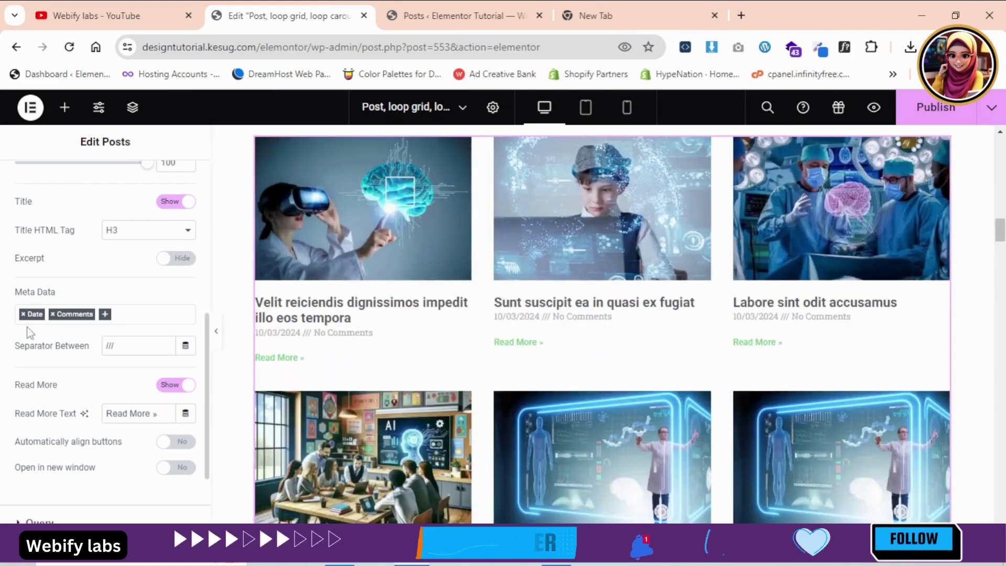
Step: Add Time to the posts' metadata
{"action": "left_click_drag", "start_coordinate": [14, 292], "coordinate": [59, 301]}
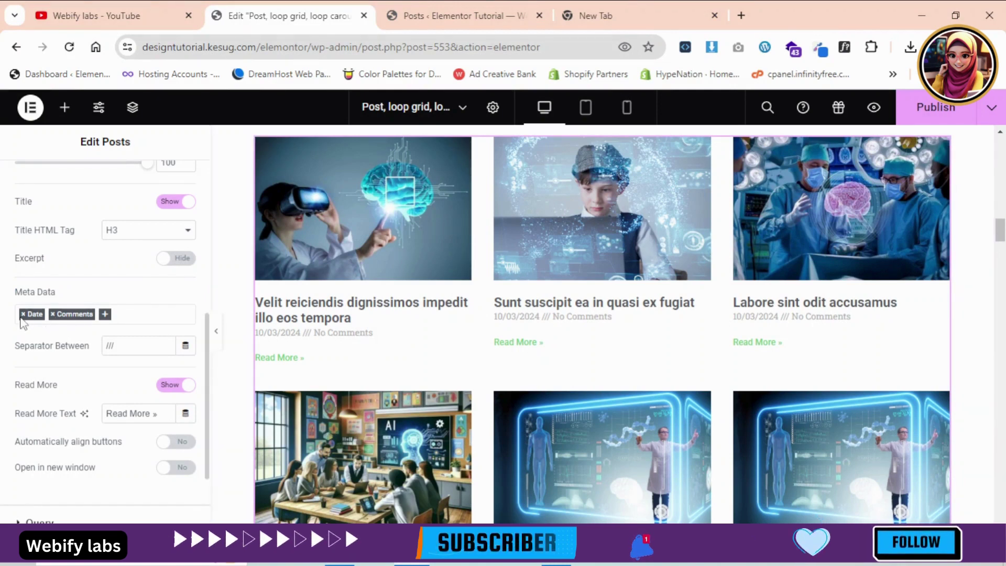
{"action": "left_click", "coordinate": [104, 314]}
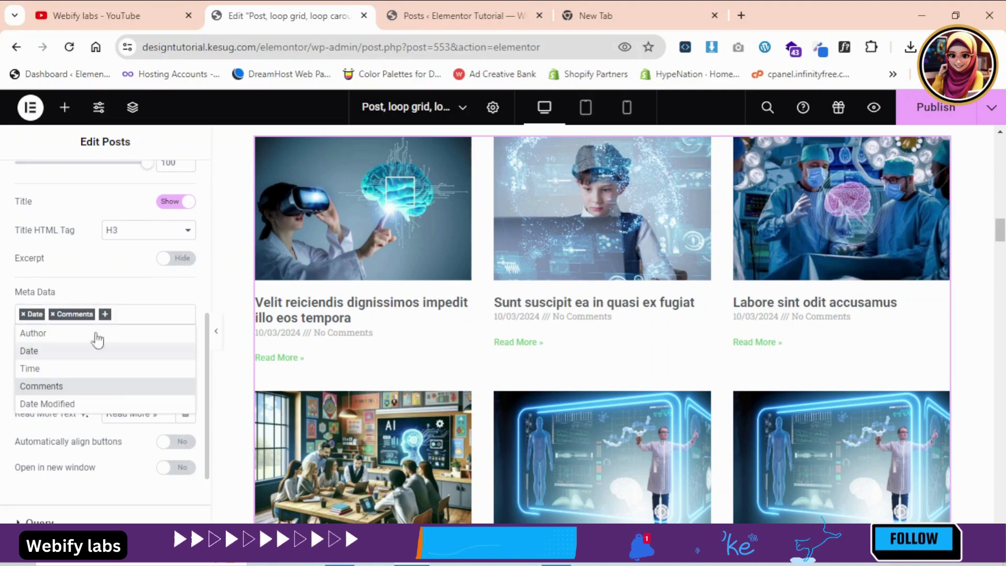
{"action": "left_click", "coordinate": [68, 370]}
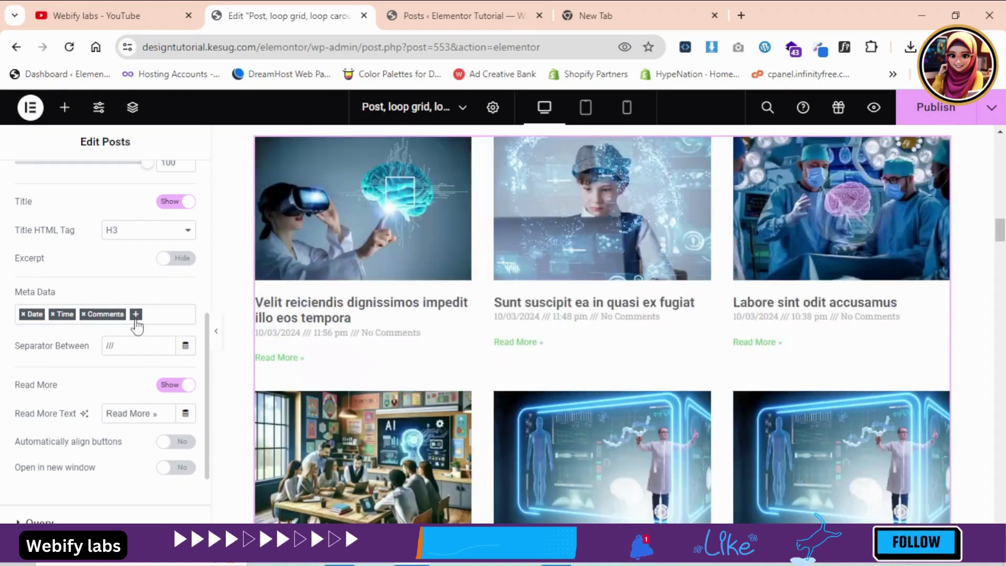
Step: Try adding Date Modified to the posts' metadata and remove it again
{"action": "left_click", "coordinate": [136, 315]}
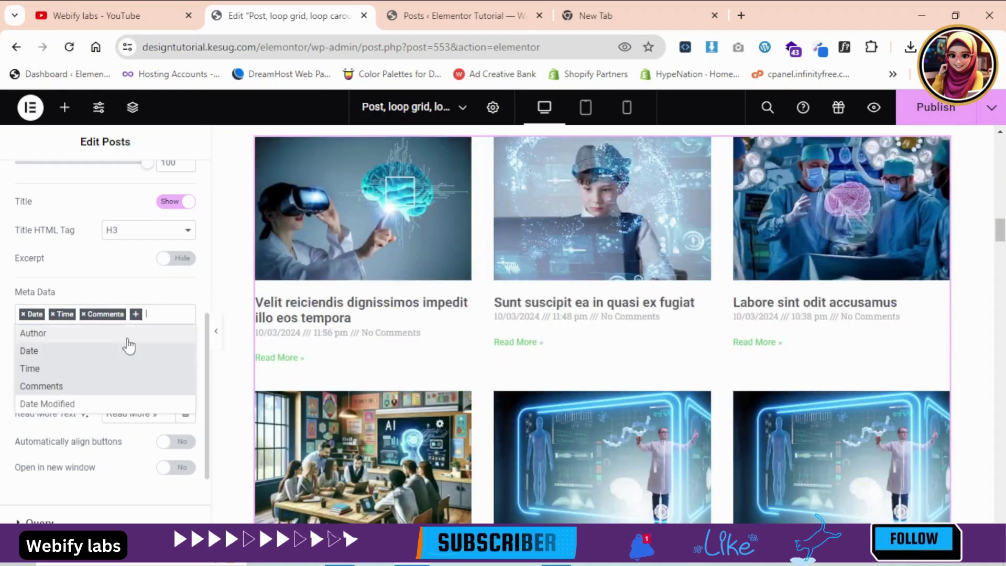
{"action": "left_click", "coordinate": [75, 404]}
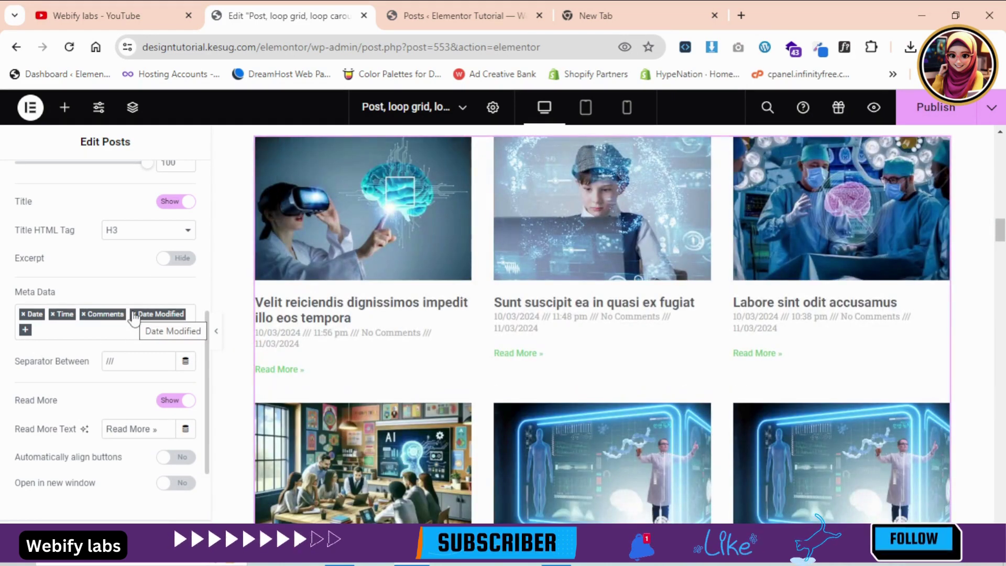
{"action": "left_click", "coordinate": [134, 314]}
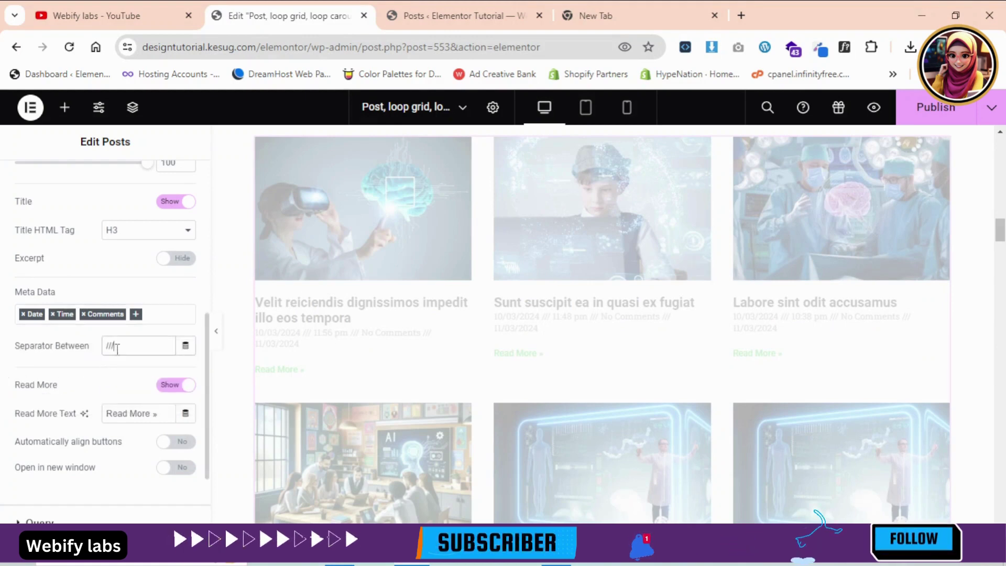
Step: Try "--" as the separator between the metadata items and replace it with "//"
{"action": "left_click_drag", "start_coordinate": [135, 349], "coordinate": [98, 351]}
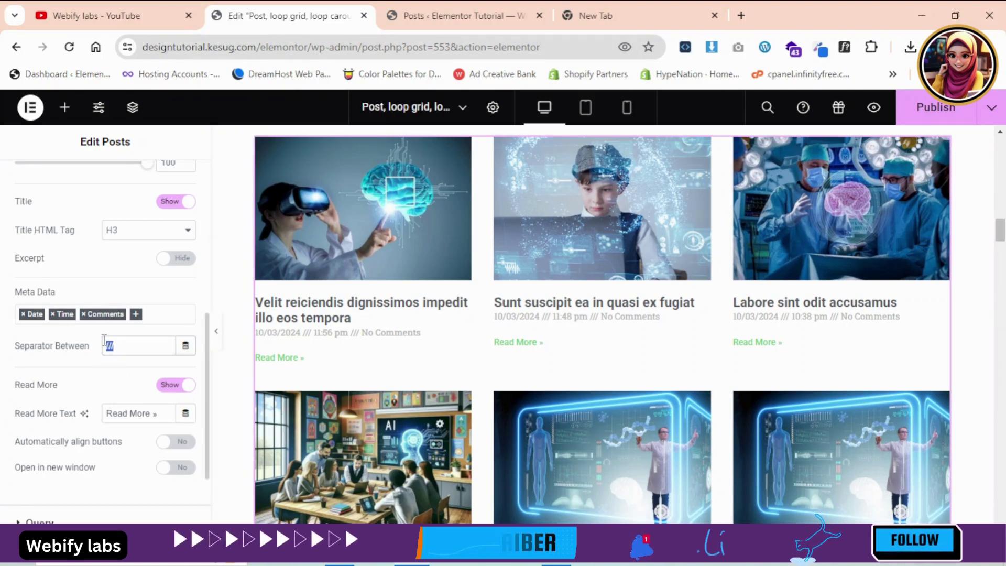
{"action": "key", "text": "BackSpace"}
{"action": "type", "text": "--"}
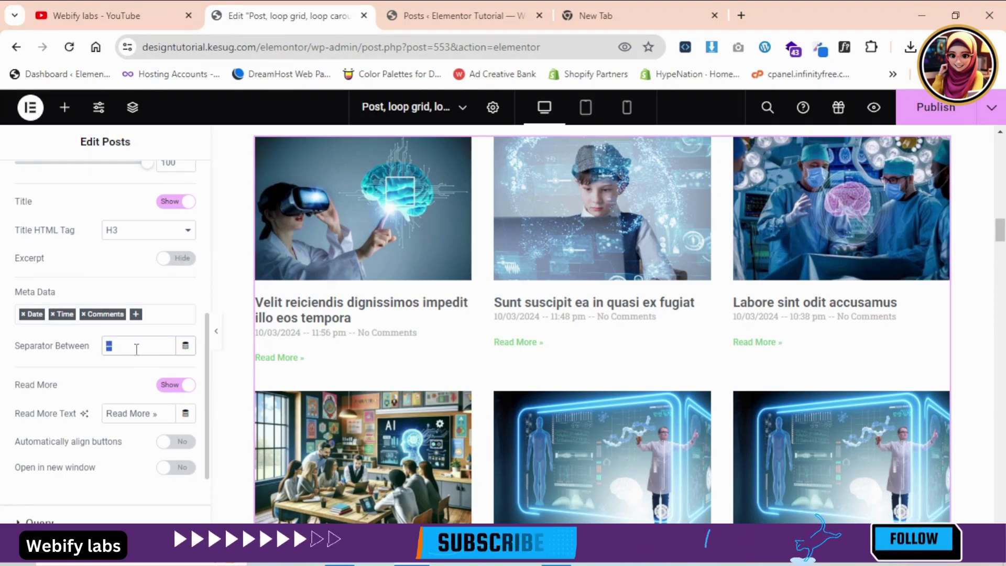
{"action": "key", "text": "BackSpace"}
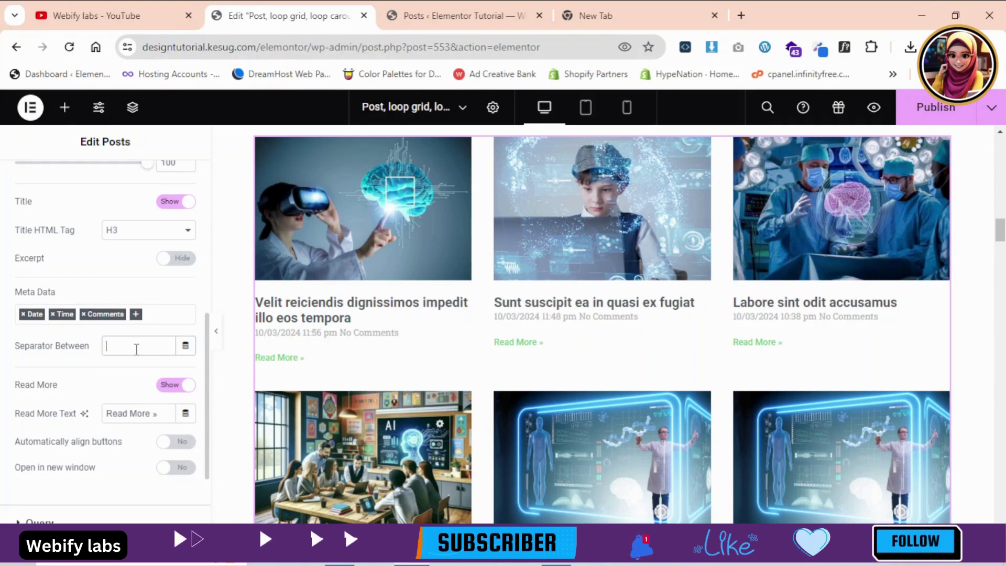
{"action": "type", "text": "//"}
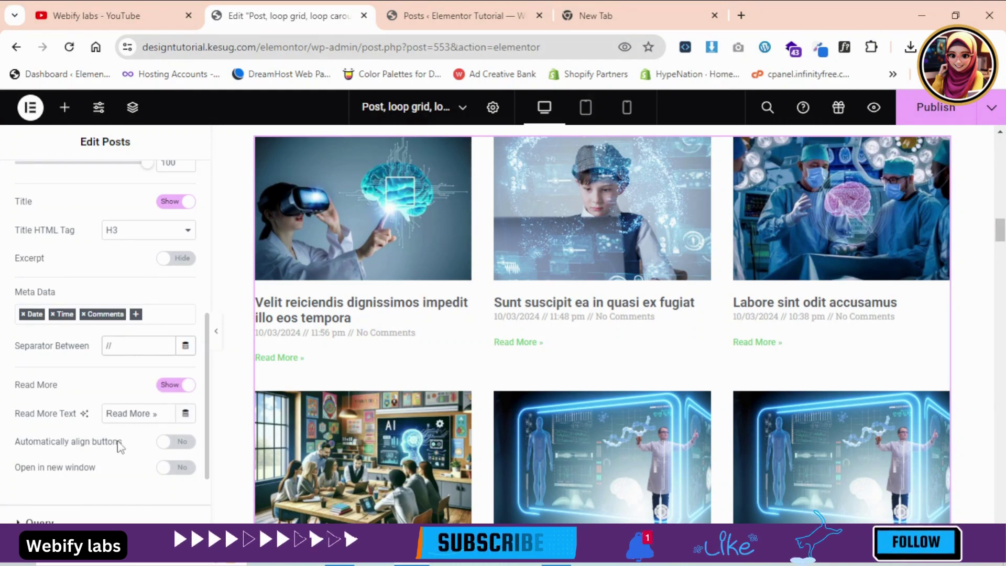
Step: Turn on automatic alignment of the posts' Read More buttons
{"action": "left_click", "coordinate": [178, 441]}
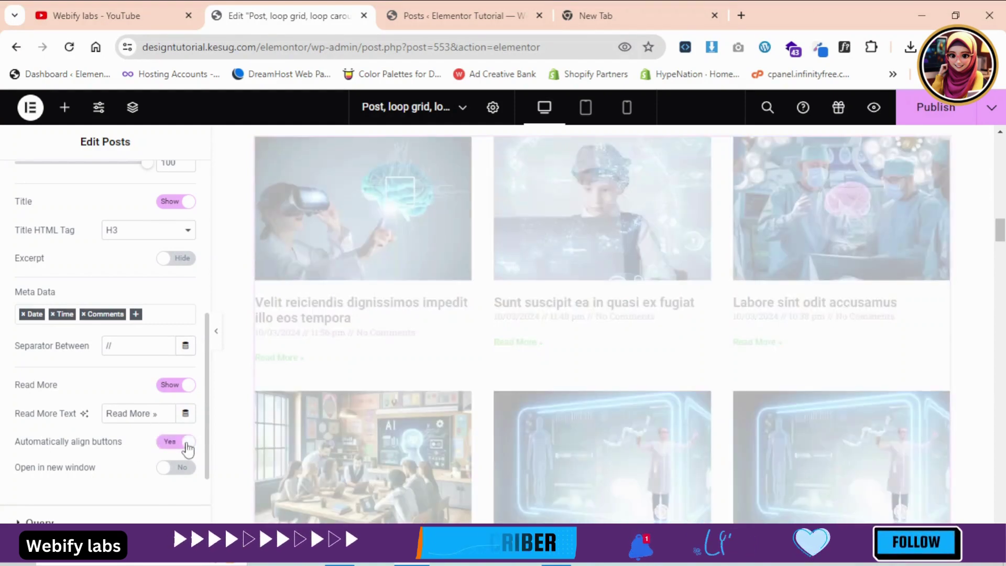